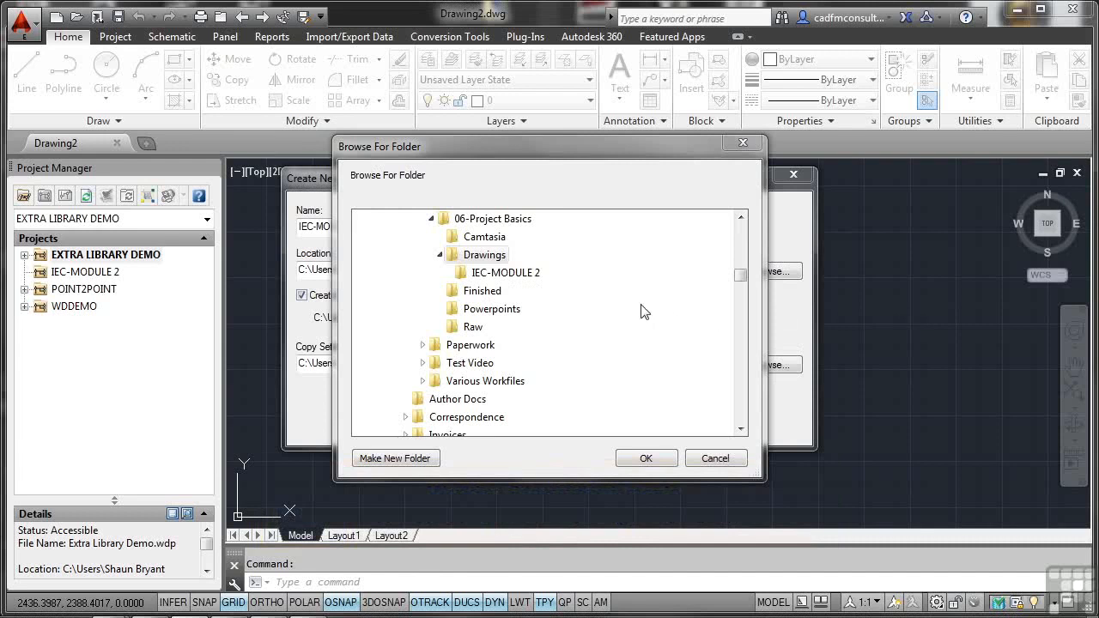
Set the new project's location to the Drawings folder under 06-Project Basics and create IEC-MODULE1, continuing to its properties.
{"action": "left_click", "coordinate": [485, 255]}
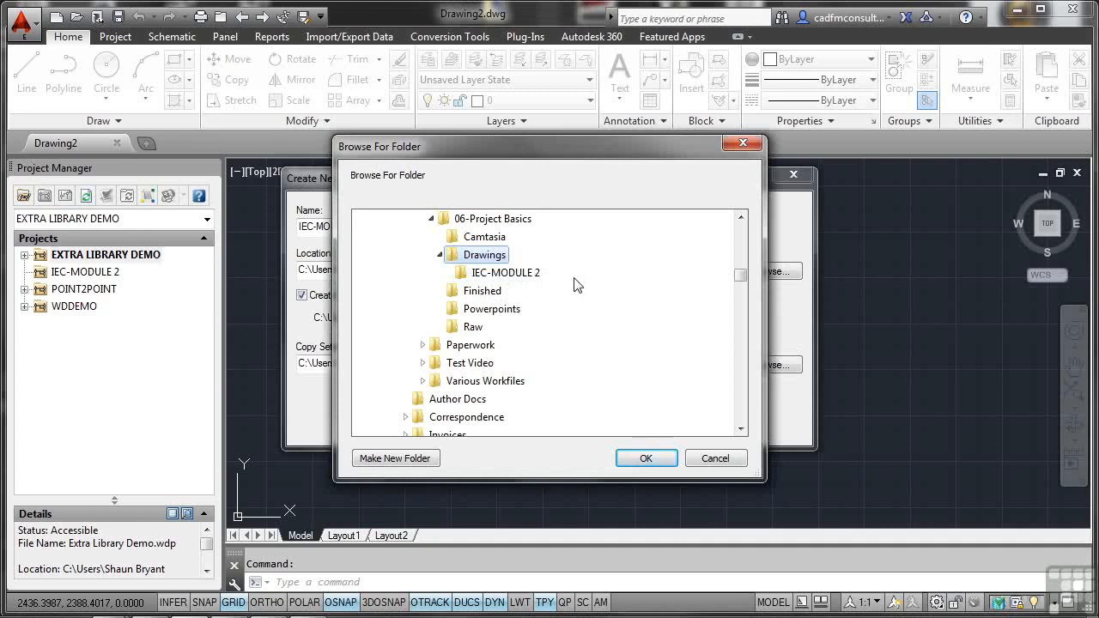
{"action": "left_click", "coordinate": [647, 455]}
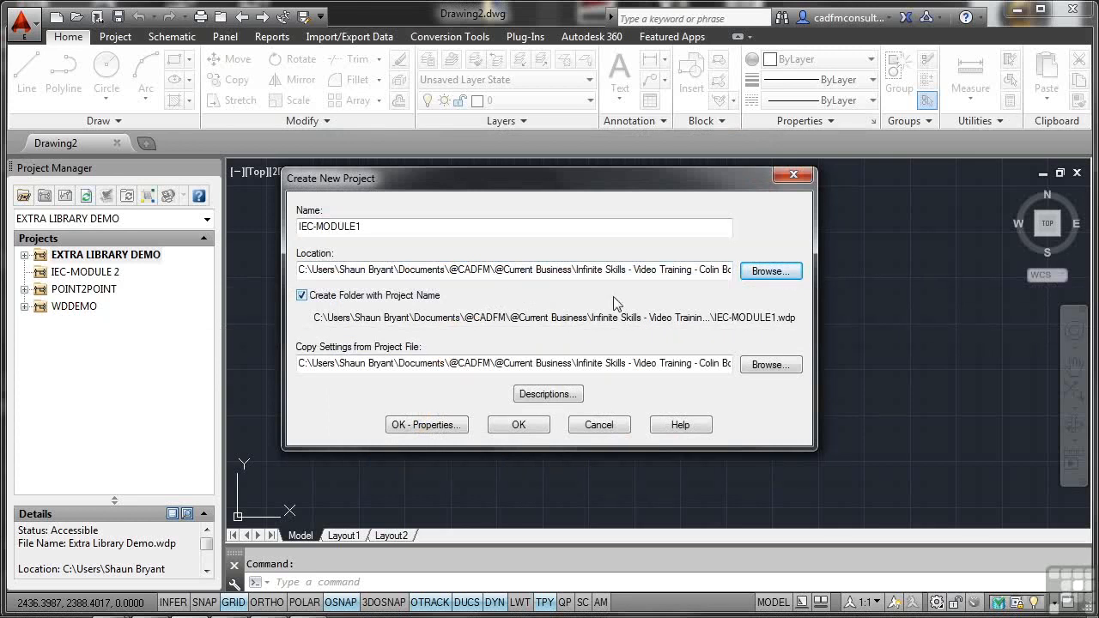
{"action": "left_click", "coordinate": [439, 424]}
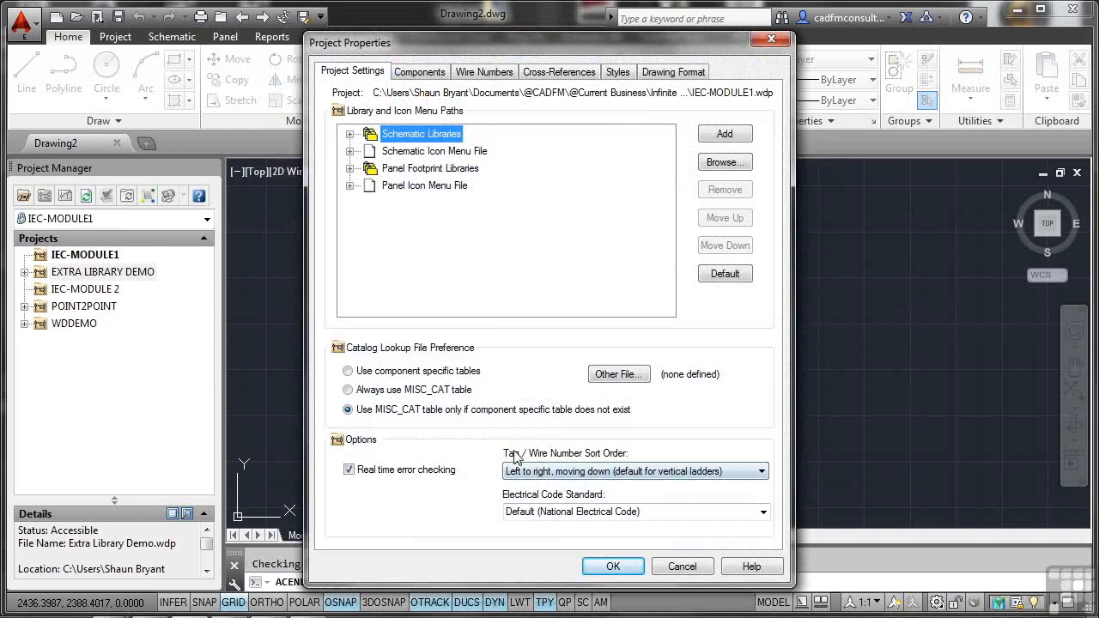
Set the sequential start number to 001 for both component tags and wire numbers in the project properties.
{"action": "left_click", "coordinate": [420, 73]}
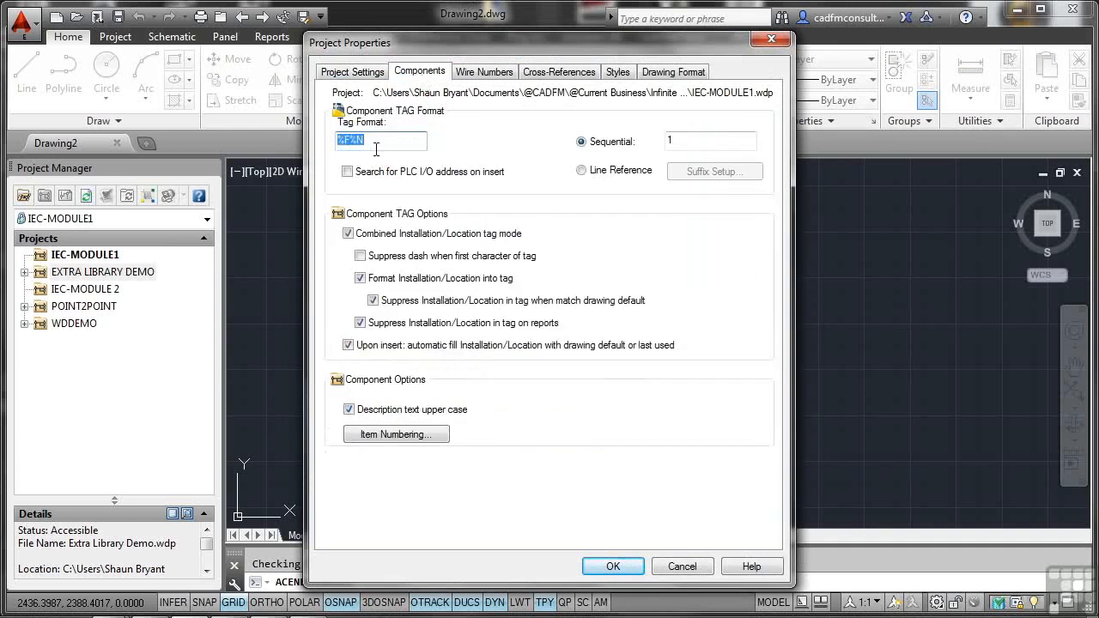
{"action": "double_click", "coordinate": [676, 140]}
{"action": "type", "text": "001"}
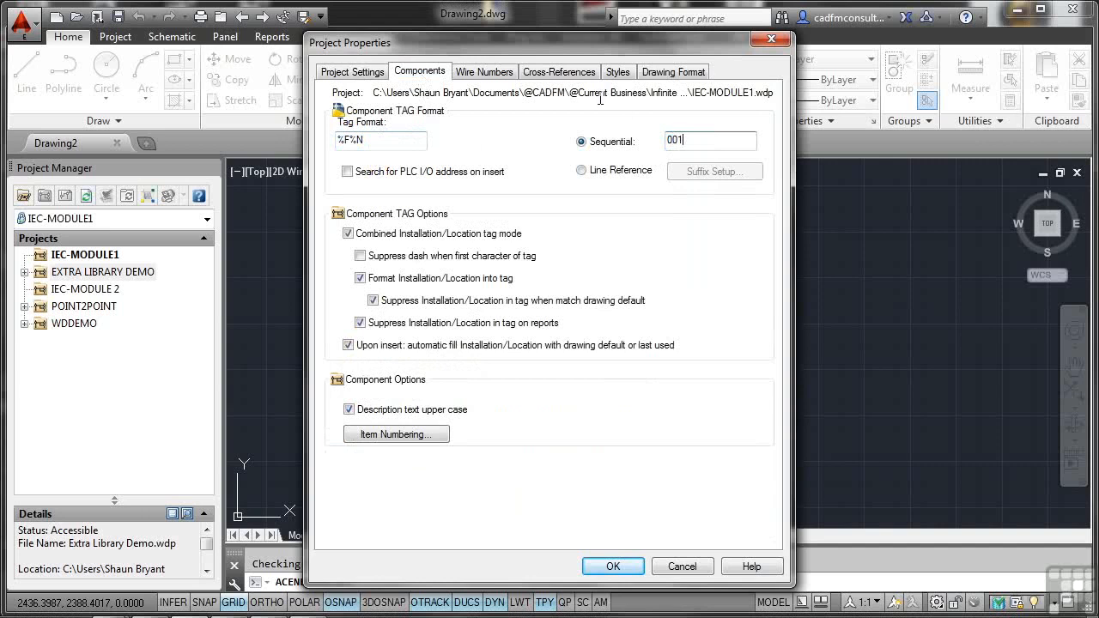
{"action": "left_click", "coordinate": [485, 72]}
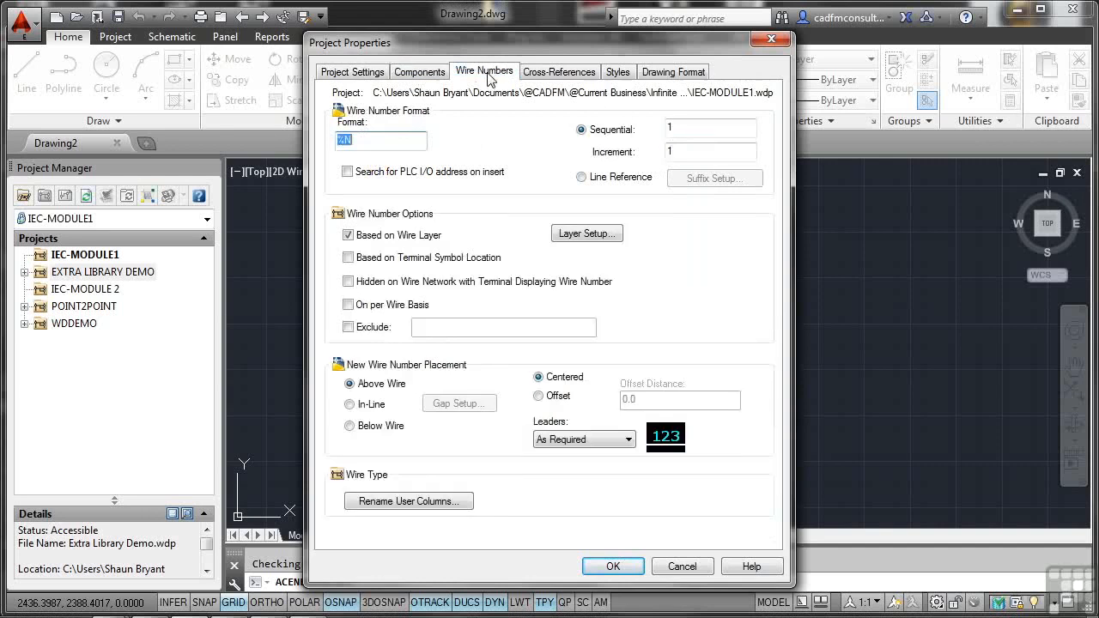
{"action": "double_click", "coordinate": [682, 128]}
{"action": "type", "text": "001"}
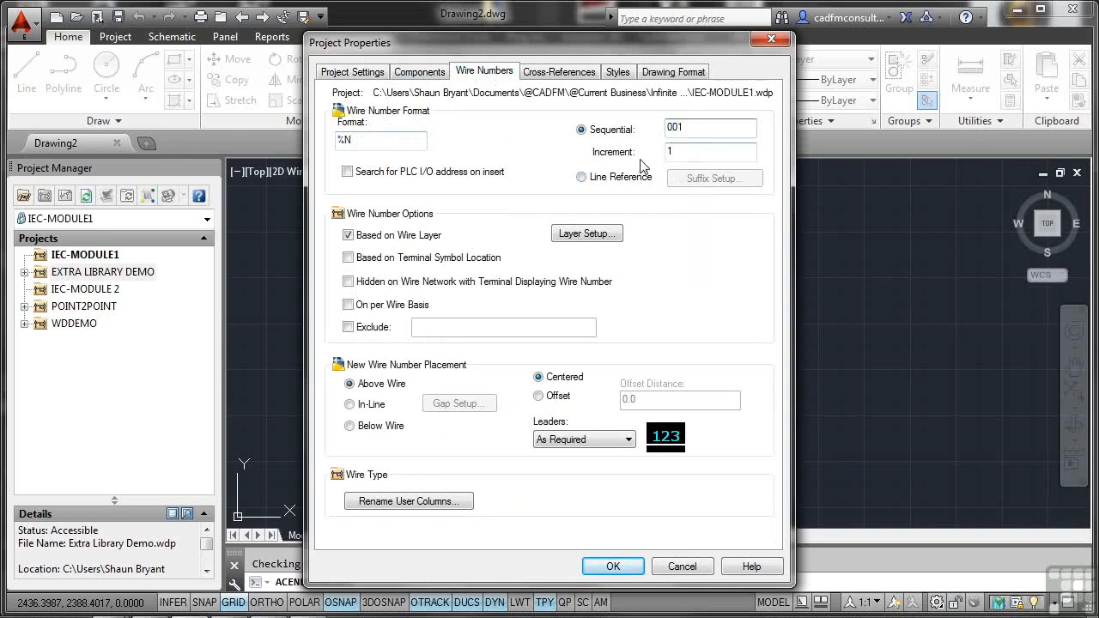
Review the cross-reference, style and drawing format settings and accept the project properties.
{"action": "left_click", "coordinate": [559, 72]}
{"action": "left_click", "coordinate": [618, 75]}
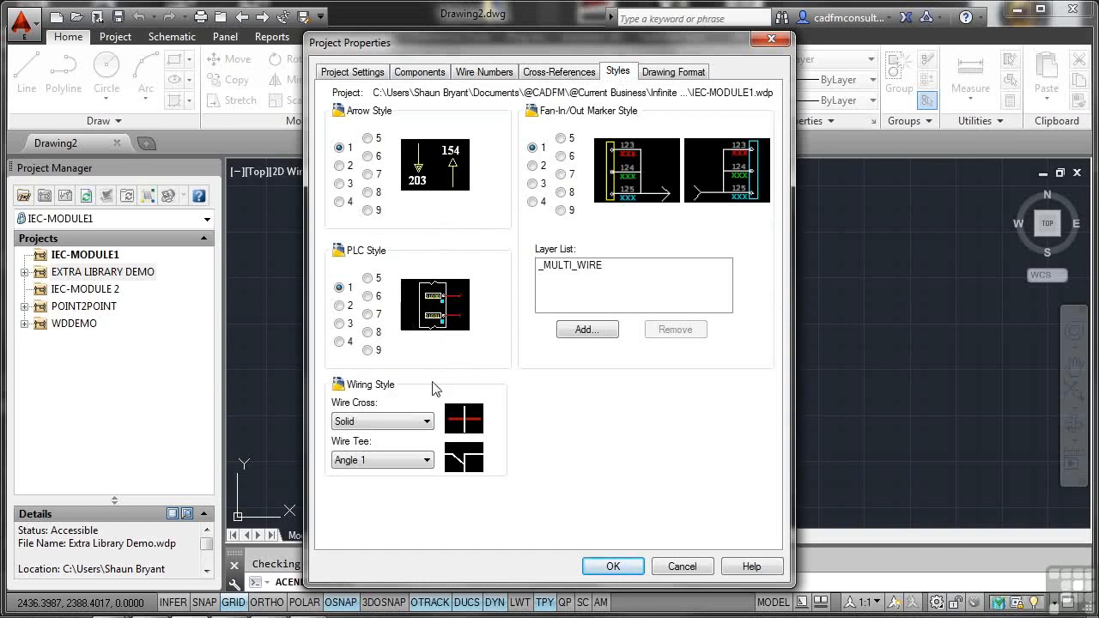
{"action": "left_click", "coordinate": [668, 73]}
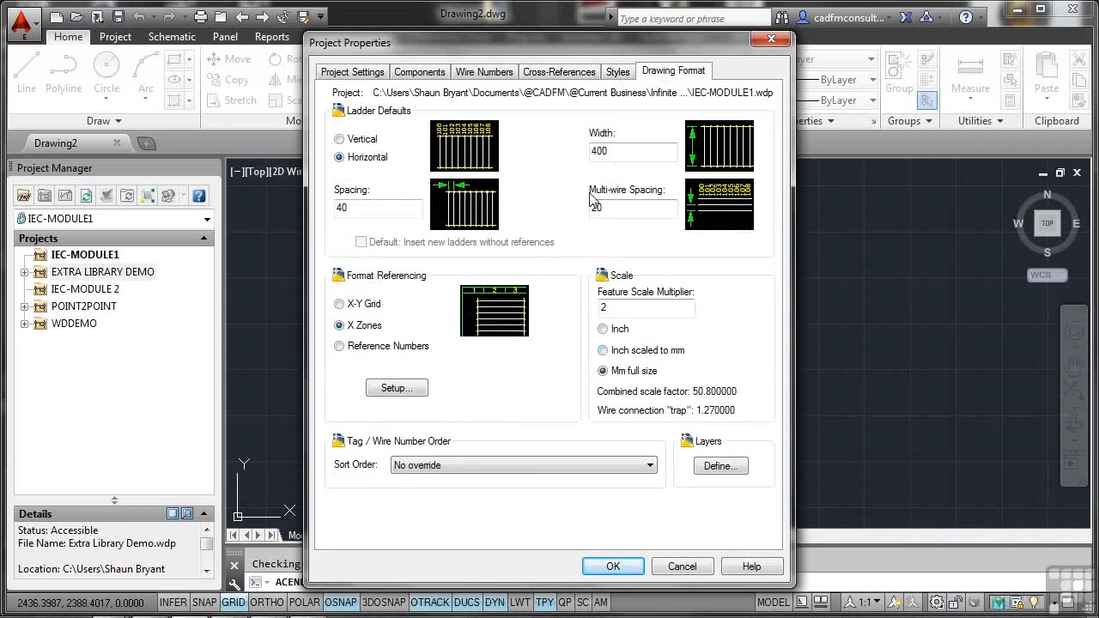
{"action": "left_click", "coordinate": [625, 567]}
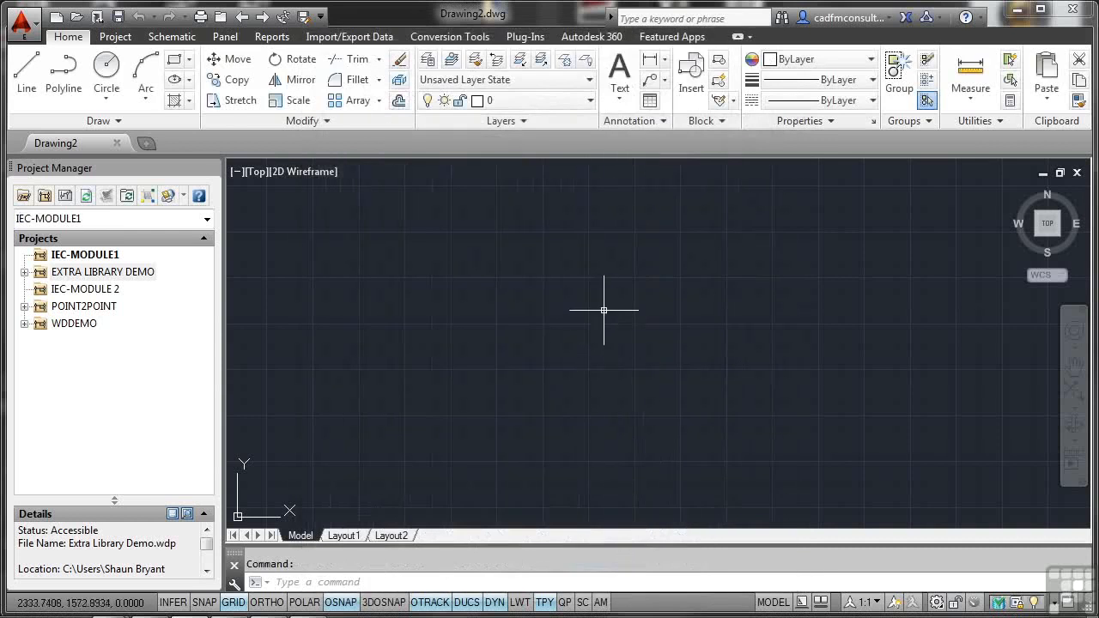
Select the IEC-MODULE1 project and open the drawing Contents.dwg from the Drawings folder.
{"action": "left_click", "coordinate": [97, 257]}
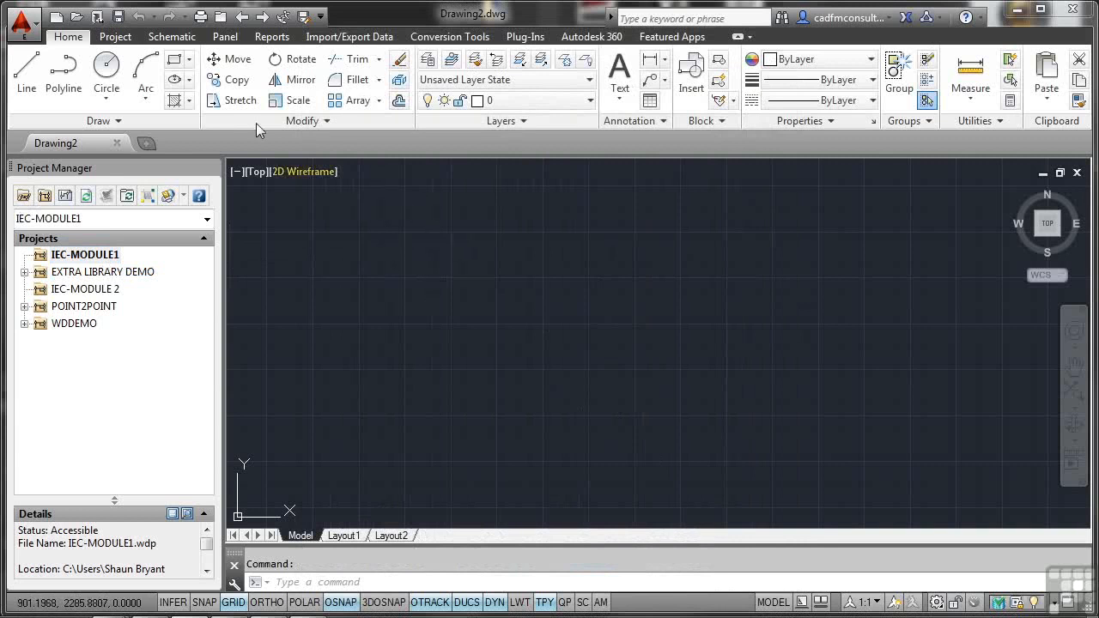
{"action": "left_click", "coordinate": [77, 18]}
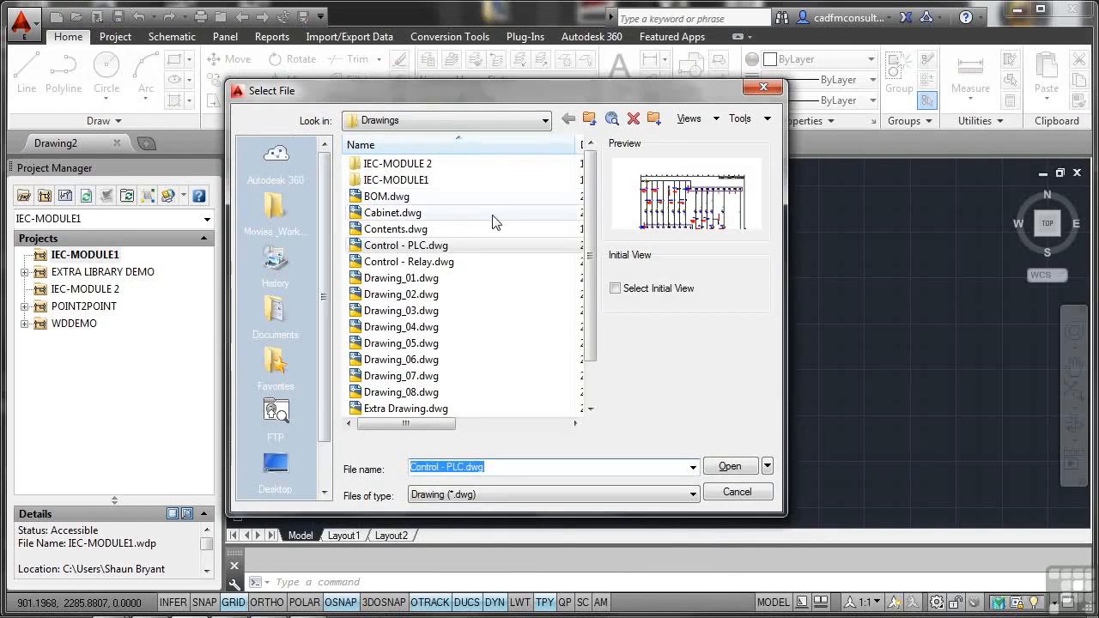
{"action": "double_click", "coordinate": [413, 232]}
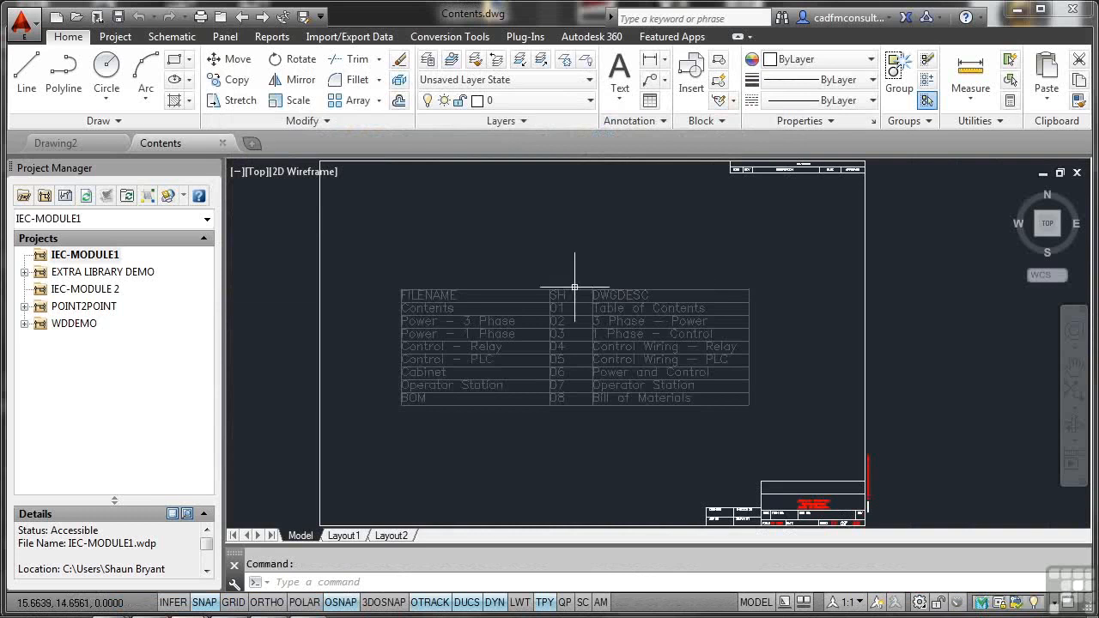
Add the active Contents drawing to IEC-MODULE1, applying the project default values, and expand the project's drawing list.
{"action": "right_click", "coordinate": [96, 254]}
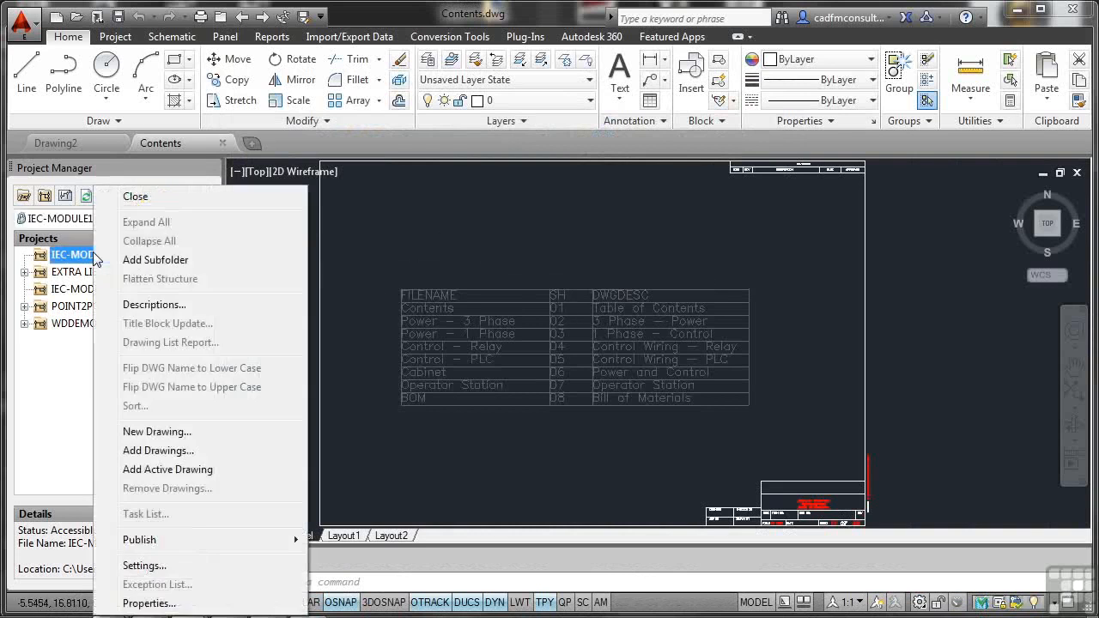
{"action": "left_click", "coordinate": [168, 469]}
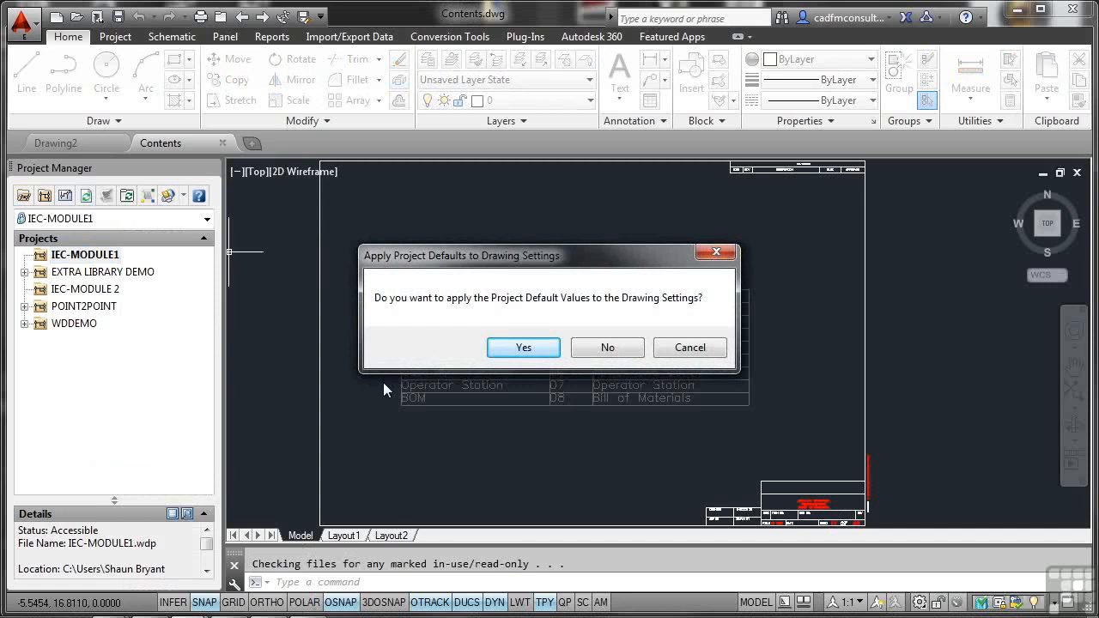
{"action": "left_click", "coordinate": [504, 352]}
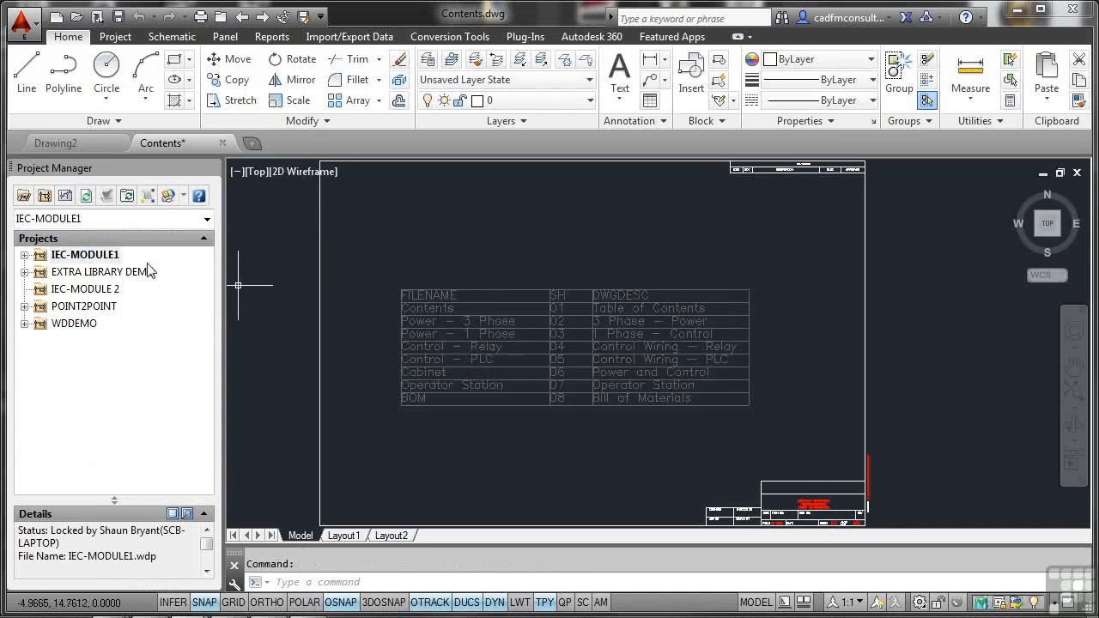
{"action": "double_click", "coordinate": [36, 258]}
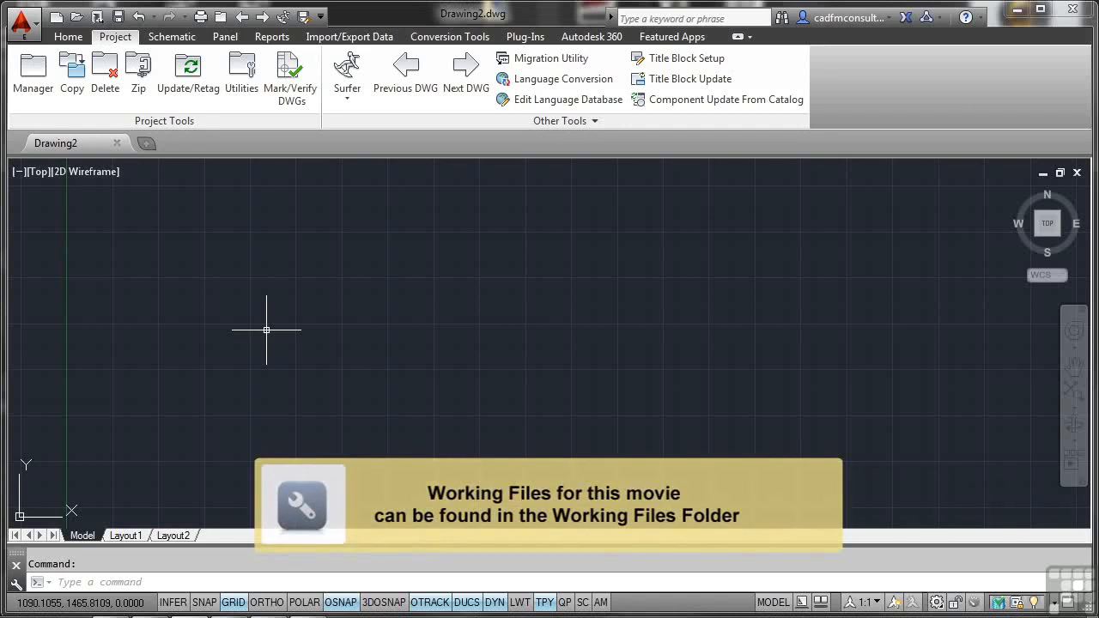
Open the Project Manager beside the blank drawing.
{"action": "left_click", "coordinate": [220, 17]}
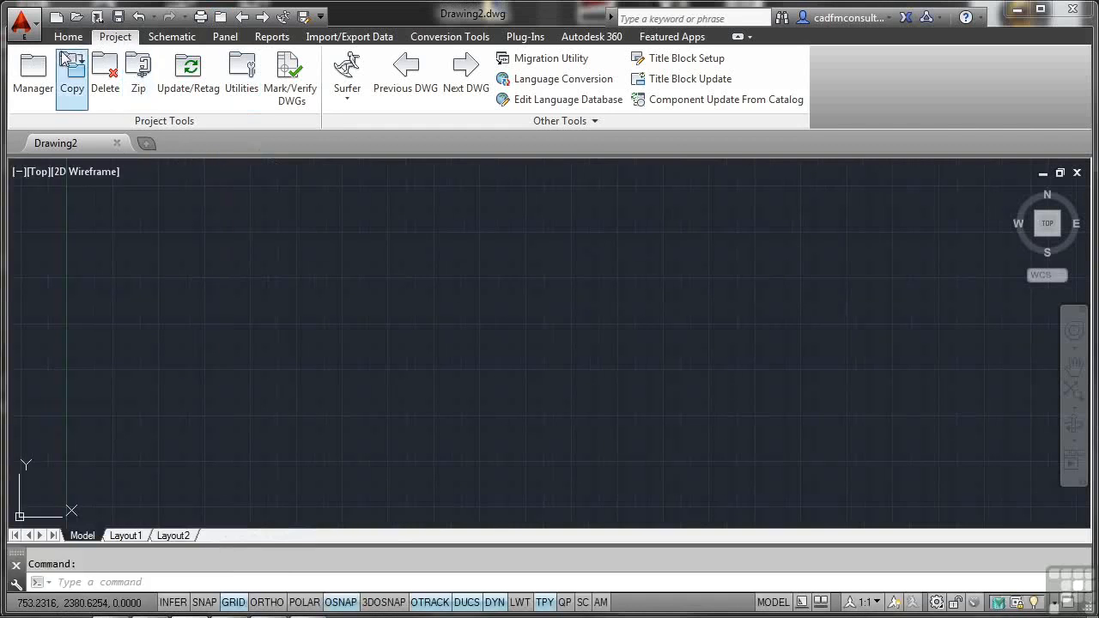
{"action": "left_click", "coordinate": [32, 71]}
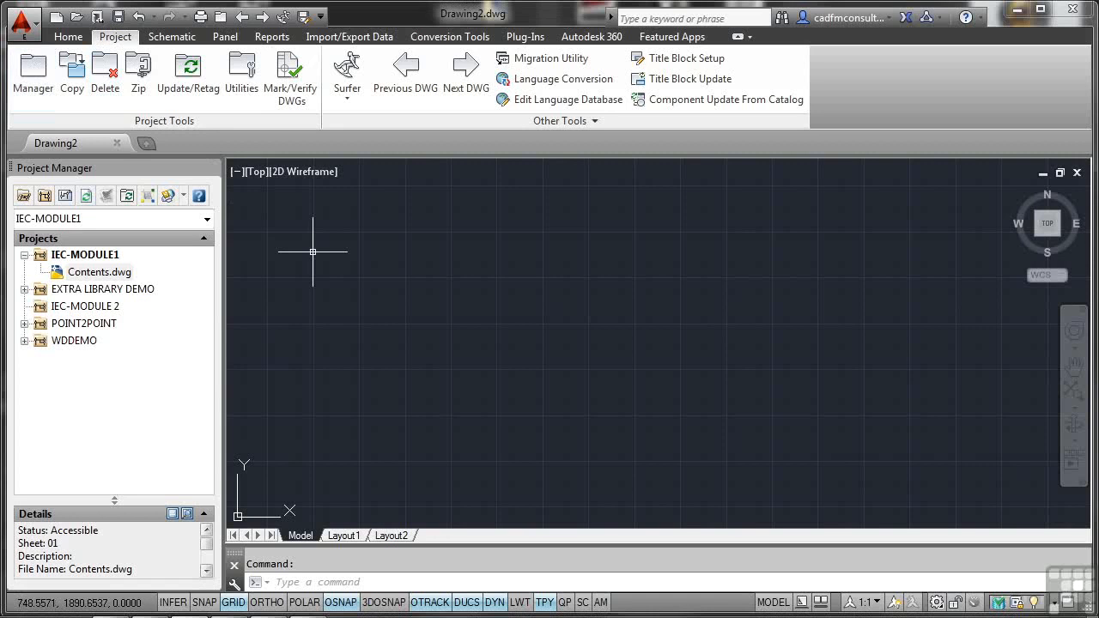
Look at the dialogs for opening an existing project and creating a new project, dismissing each without changes.
{"action": "left_click", "coordinate": [24, 196]}
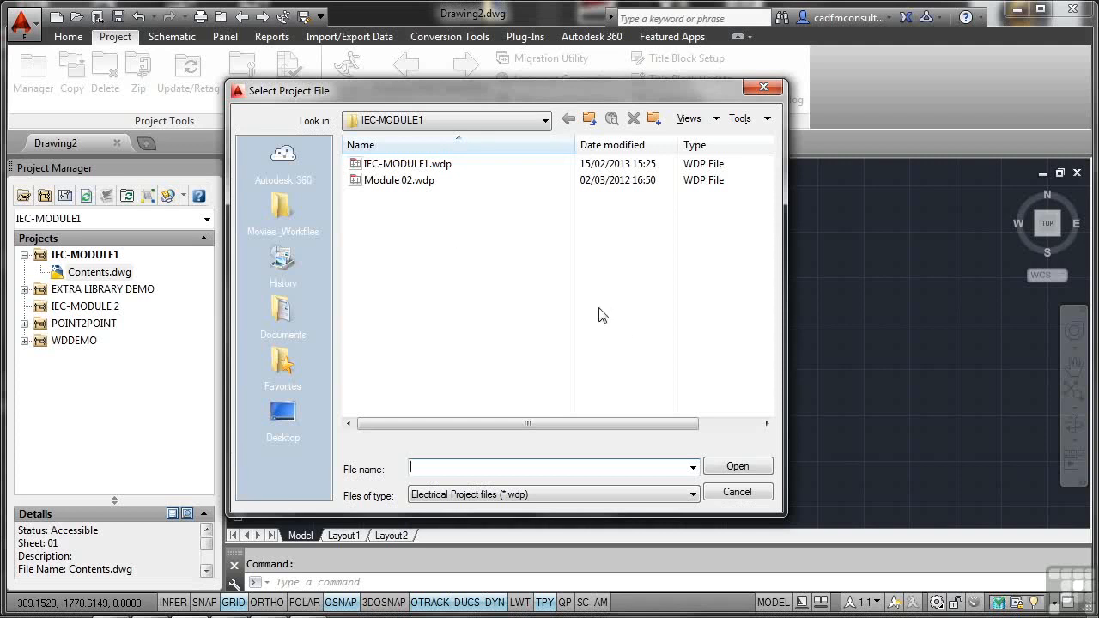
{"action": "left_click", "coordinate": [737, 493]}
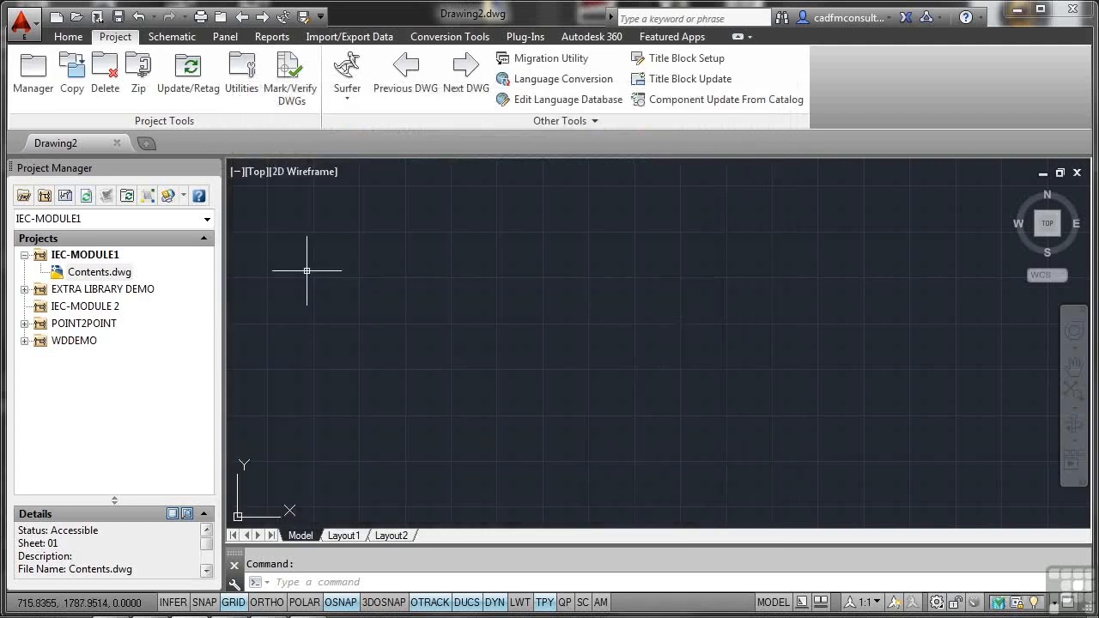
{"action": "left_click", "coordinate": [45, 196]}
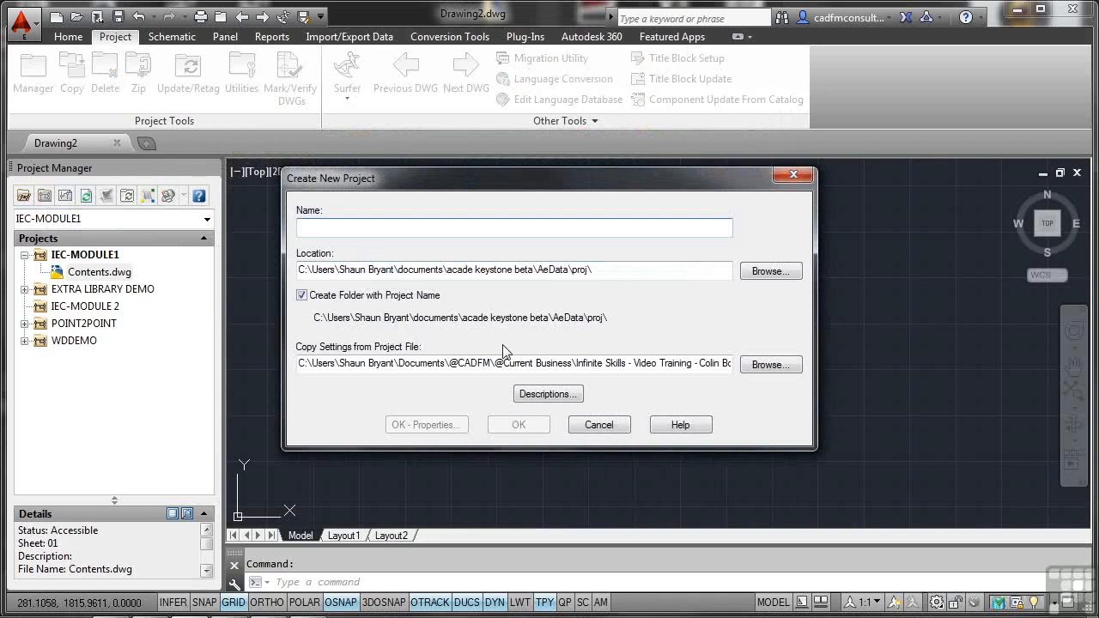
{"action": "left_click", "coordinate": [599, 425]}
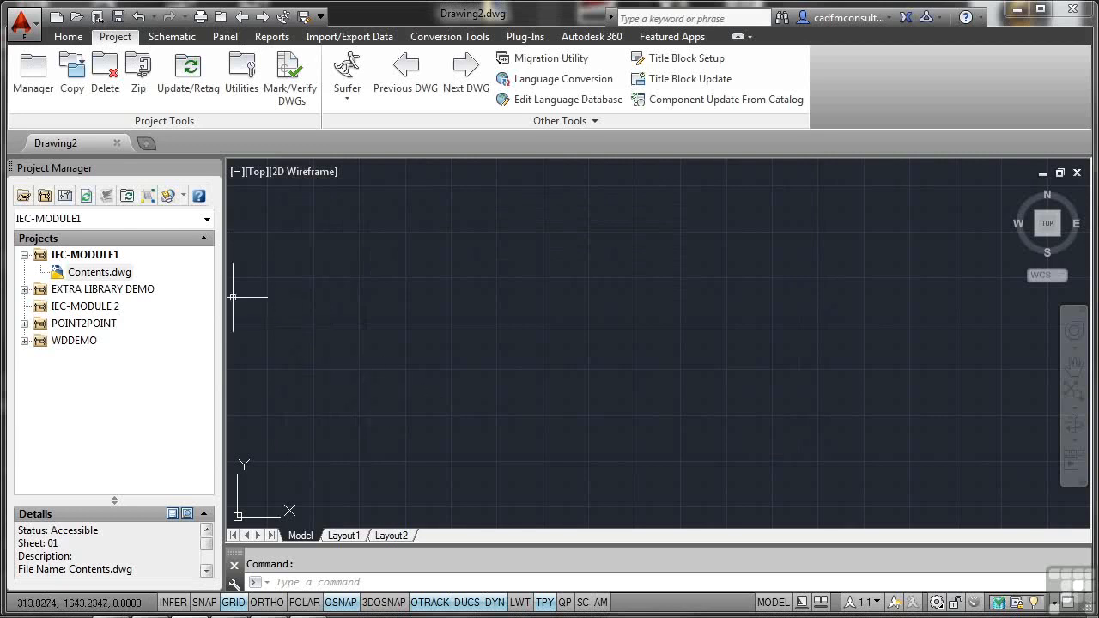
Start a new project drawing named IEC-Panel 001 using the ACAD_ELECTRICAL_IEC.dwt template.
{"action": "left_click", "coordinate": [65, 197]}
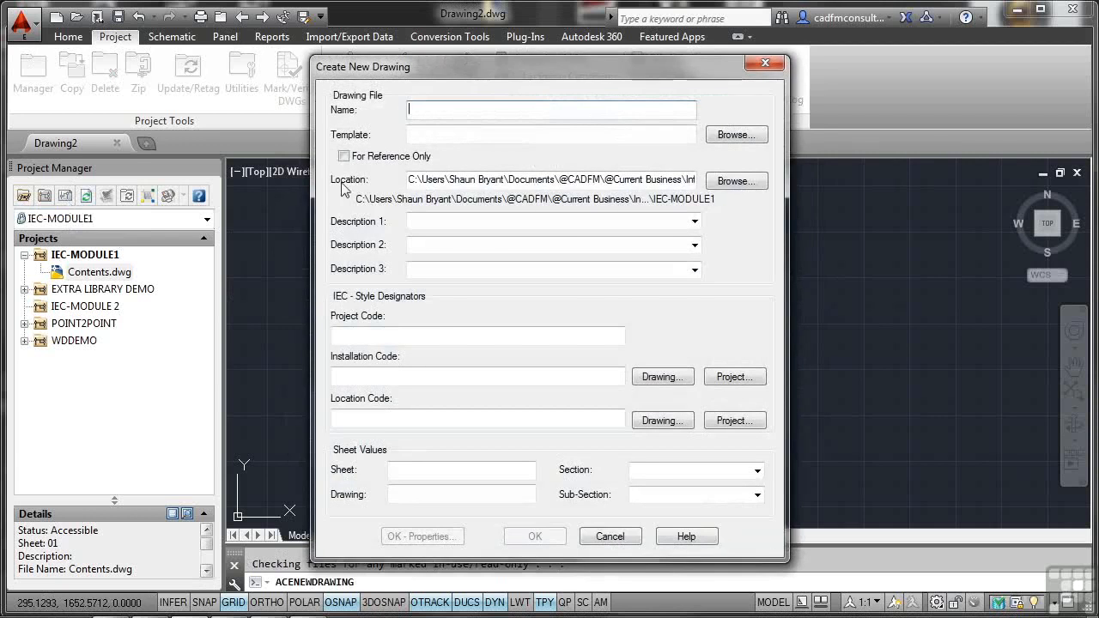
{"action": "left_click", "coordinate": [430, 115]}
{"action": "type", "text": "IEC-Panel 001"}
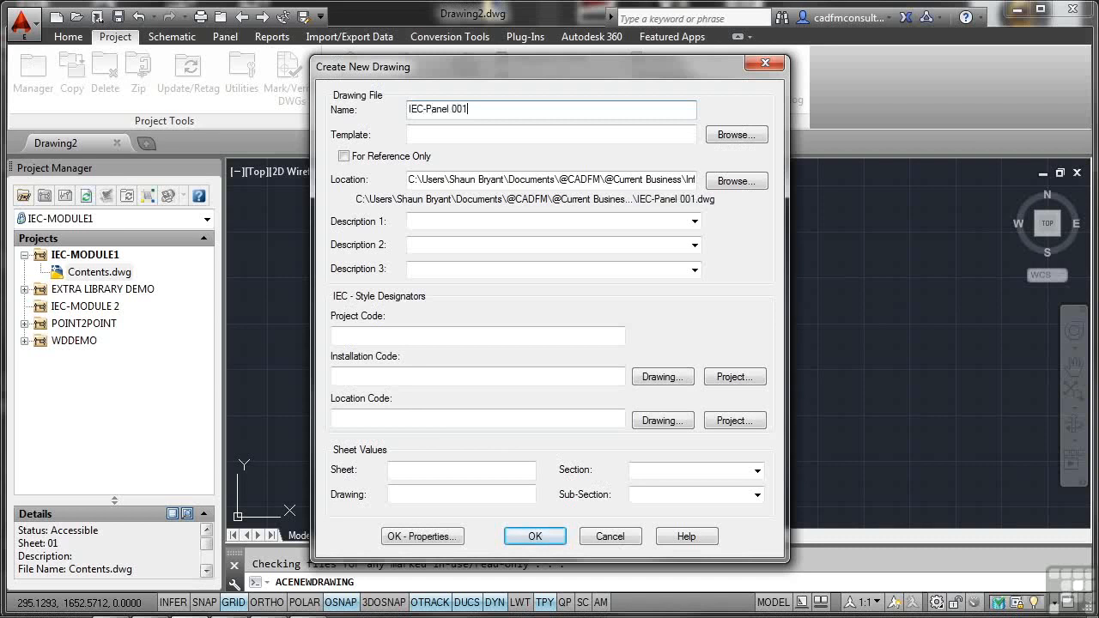
{"action": "left_click", "coordinate": [725, 137]}
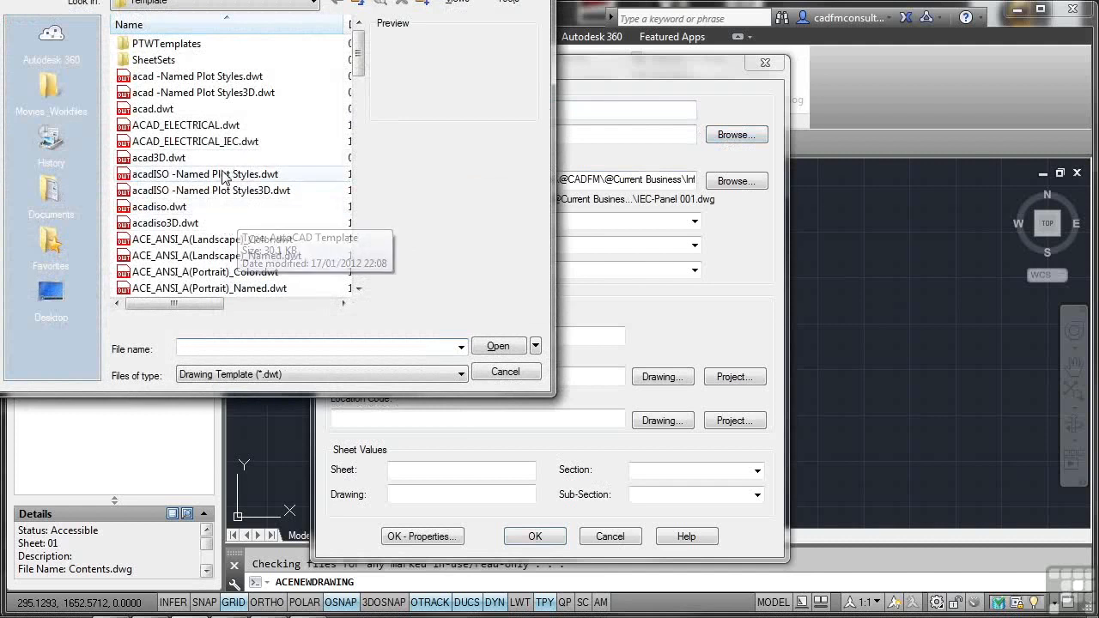
{"action": "left_click", "coordinate": [212, 142]}
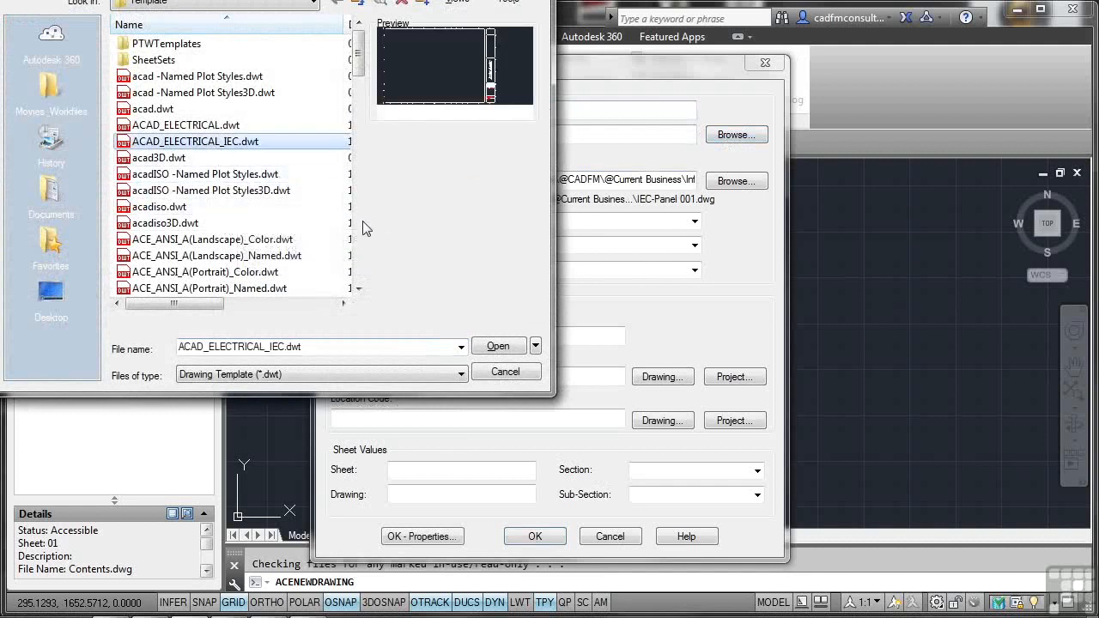
{"action": "left_click", "coordinate": [498, 346]}
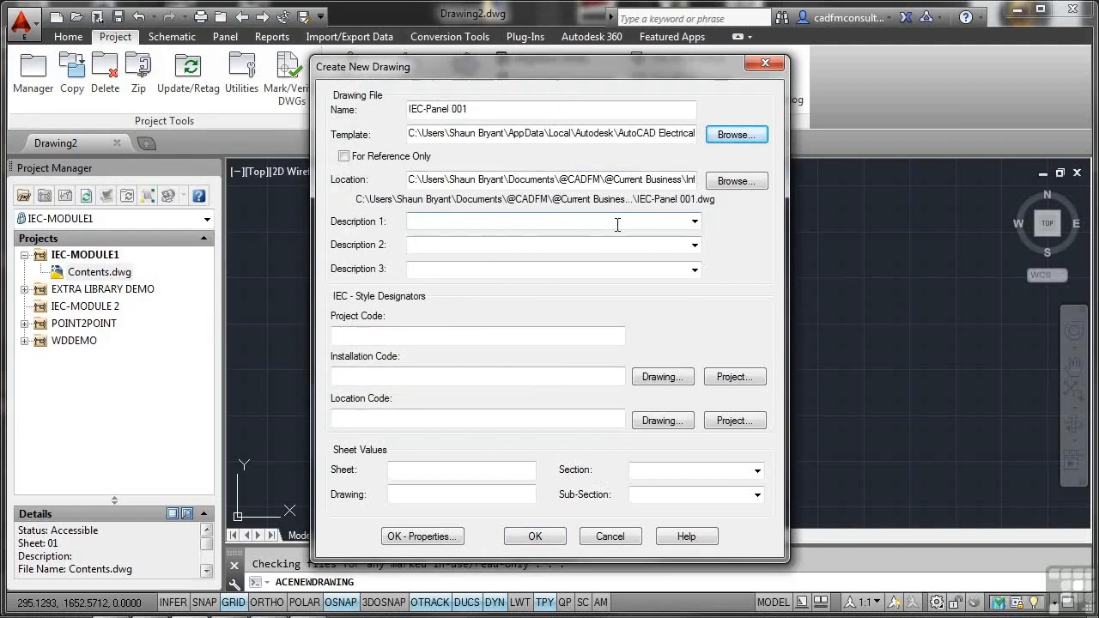
Set the new drawing's Sheet and Drawing values to 001 and create it with the project default values applied.
{"action": "left_click", "coordinate": [515, 336]}
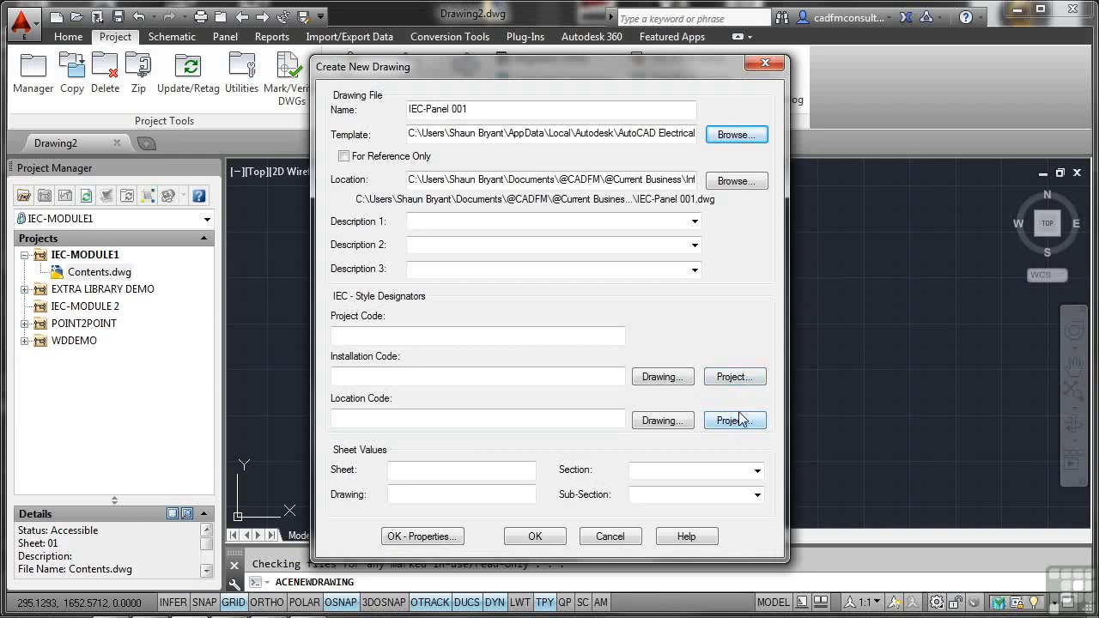
{"action": "left_click", "coordinate": [410, 467]}
{"action": "type", "text": "001"}
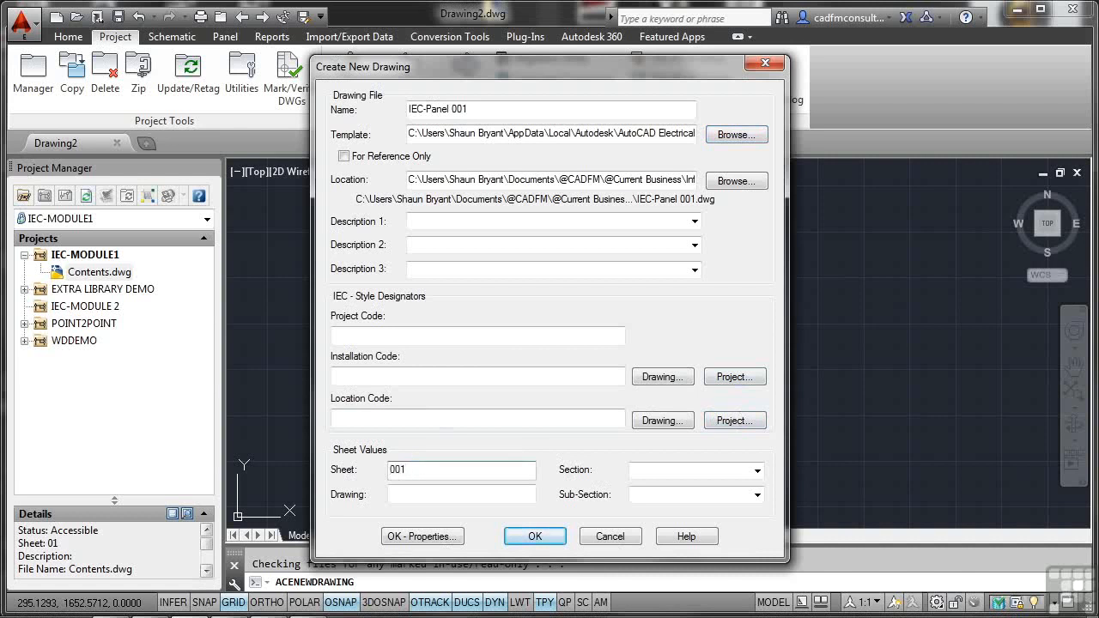
{"action": "left_click", "coordinate": [410, 498]}
{"action": "type", "text": "001"}
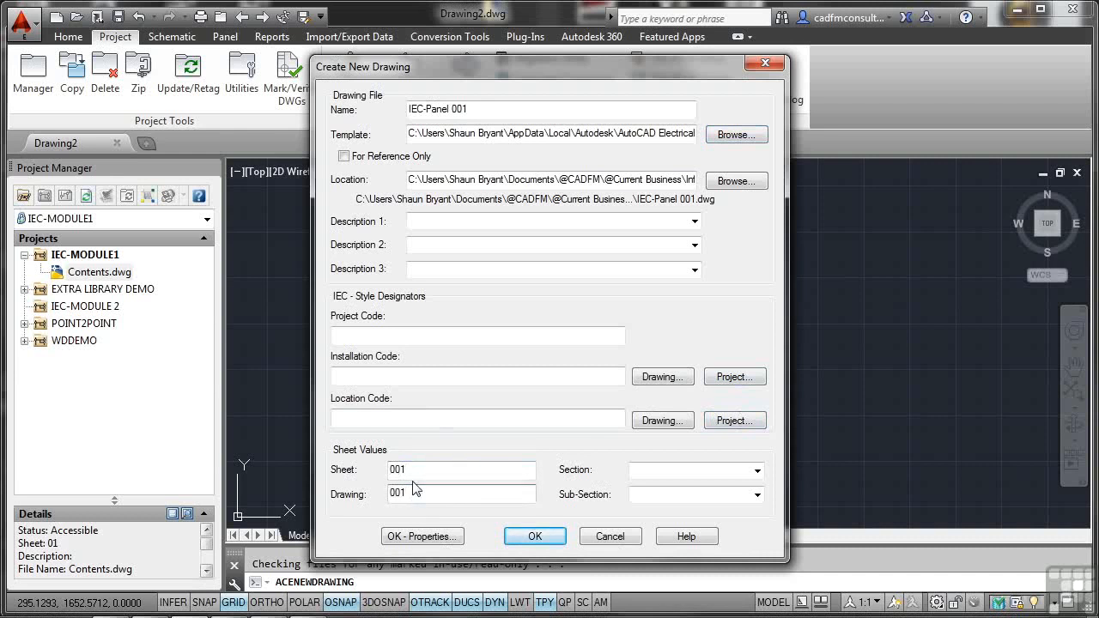
{"action": "left_click", "coordinate": [530, 537]}
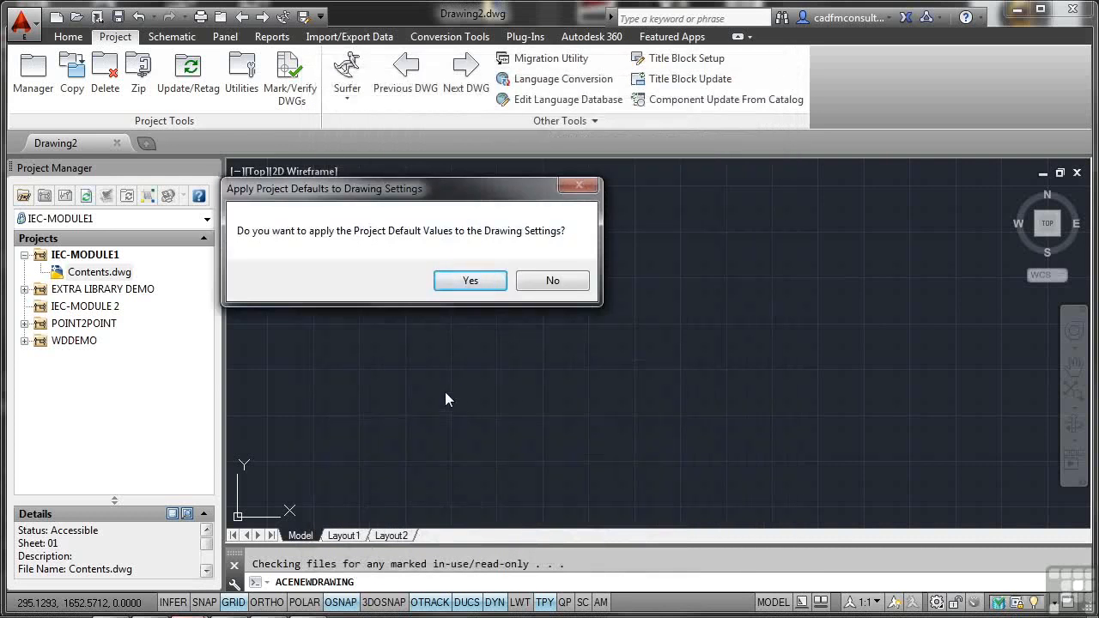
{"action": "left_click", "coordinate": [468, 280]}
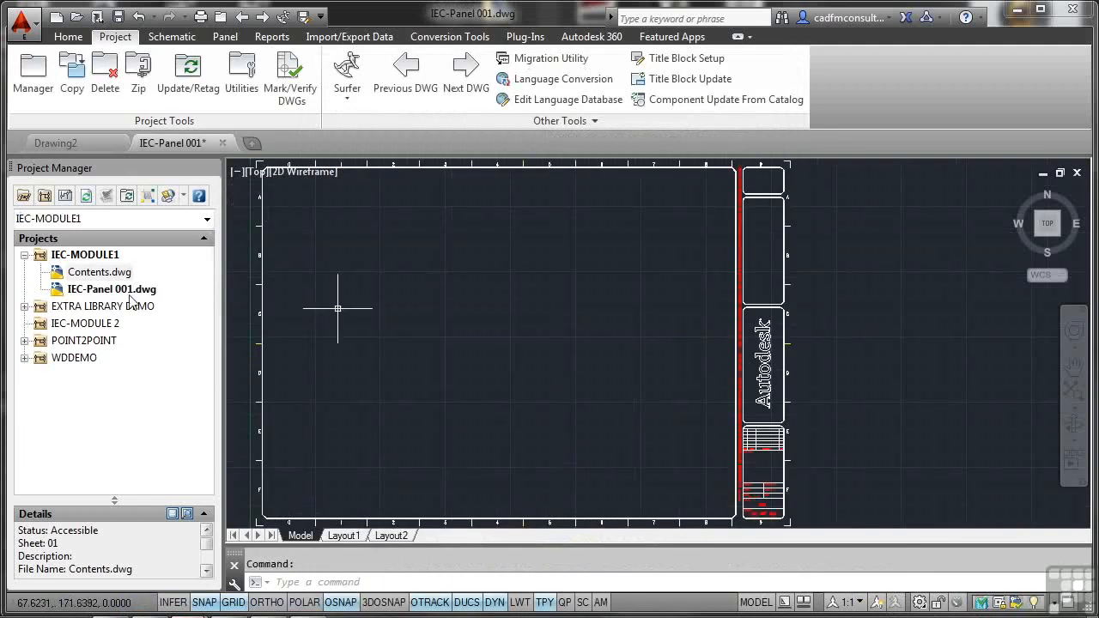
Select IEC-Panel 001.dwg in the IEC-MODULE1 project and refresh the project list.
{"action": "left_click", "coordinate": [107, 292]}
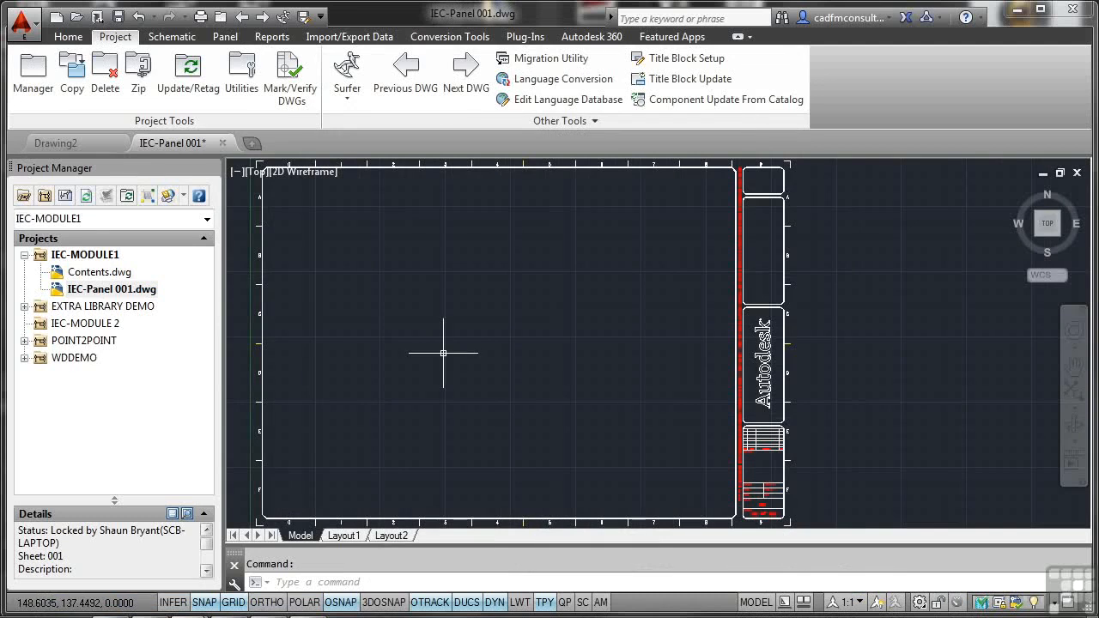
{"action": "left_click", "coordinate": [86, 196]}
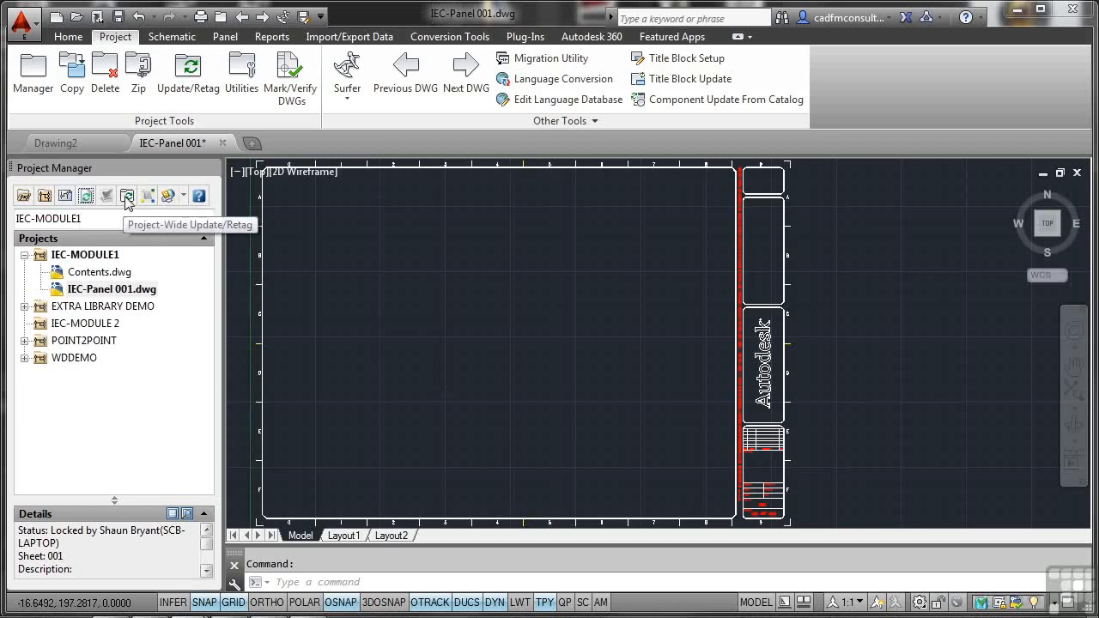
Try the Component Retag, Component Cross-Reference Update and Wire Number and Signal Tag/Retag options for a project-wide update, clearing them and cancelling.
{"action": "left_click", "coordinate": [126, 196]}
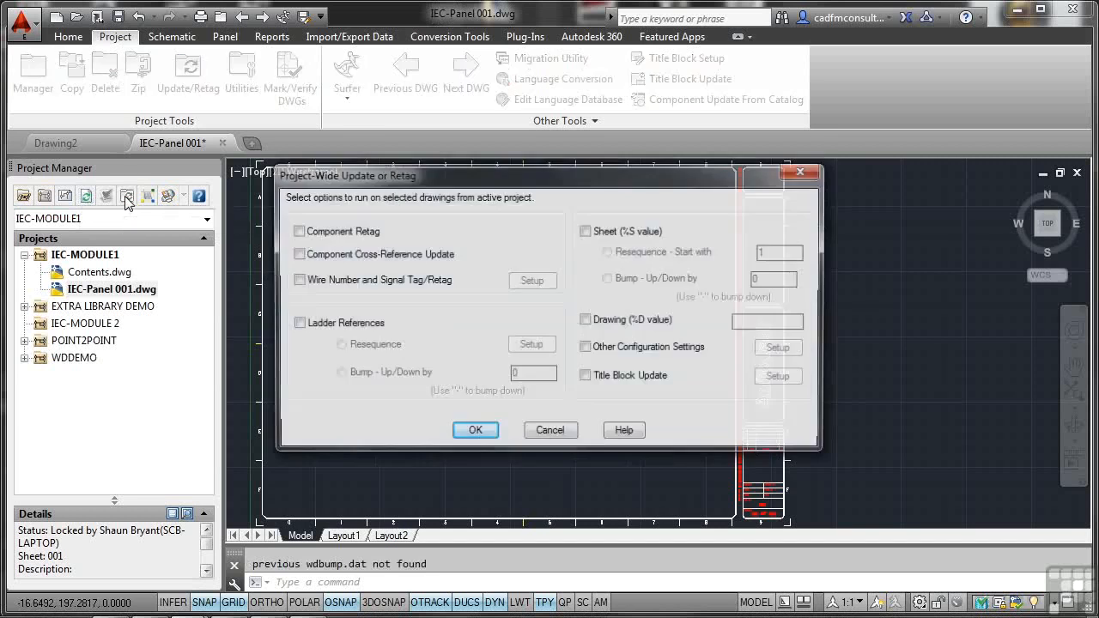
{"action": "left_click", "coordinate": [298, 232]}
{"action": "left_click", "coordinate": [298, 255]}
{"action": "left_click", "coordinate": [296, 281]}
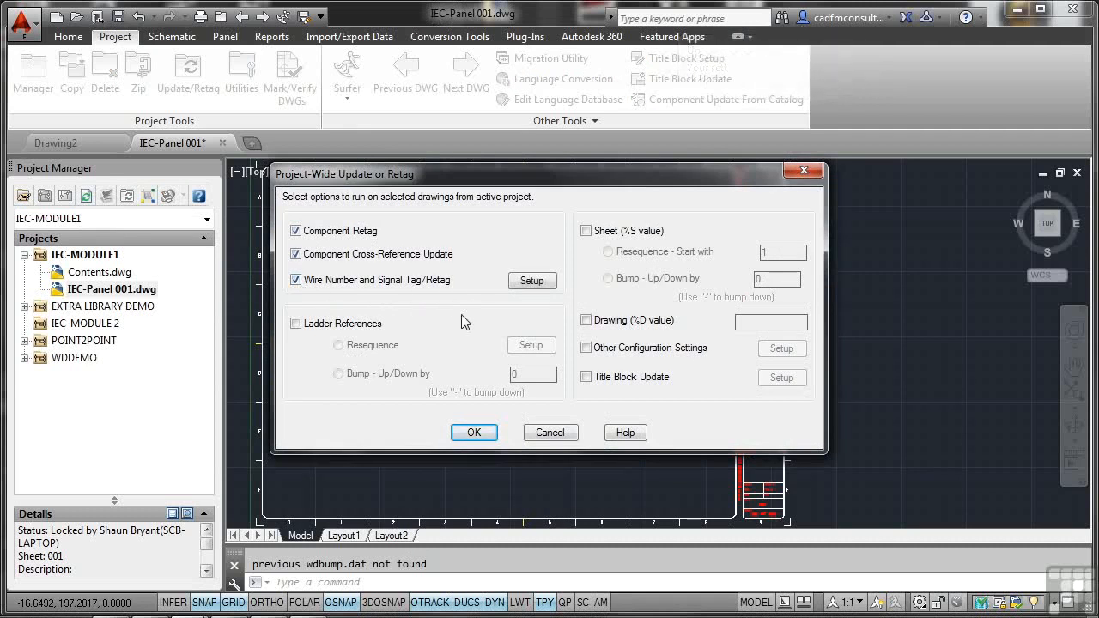
{"action": "left_click", "coordinate": [297, 280]}
{"action": "left_click", "coordinate": [296, 254]}
{"action": "left_click", "coordinate": [296, 231]}
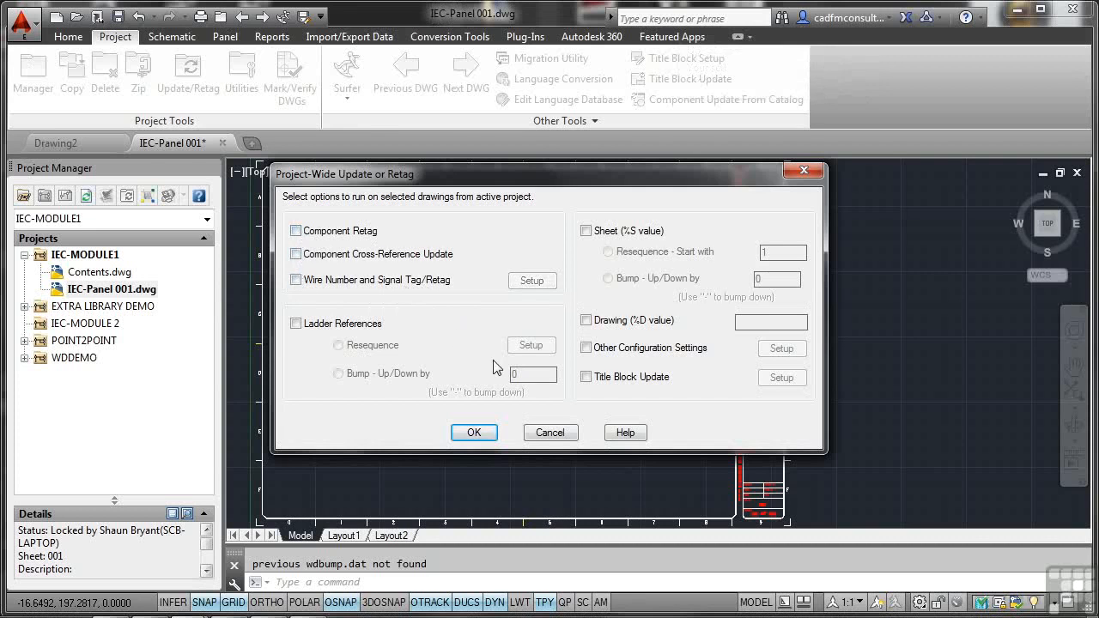
{"action": "left_click", "coordinate": [550, 432]}
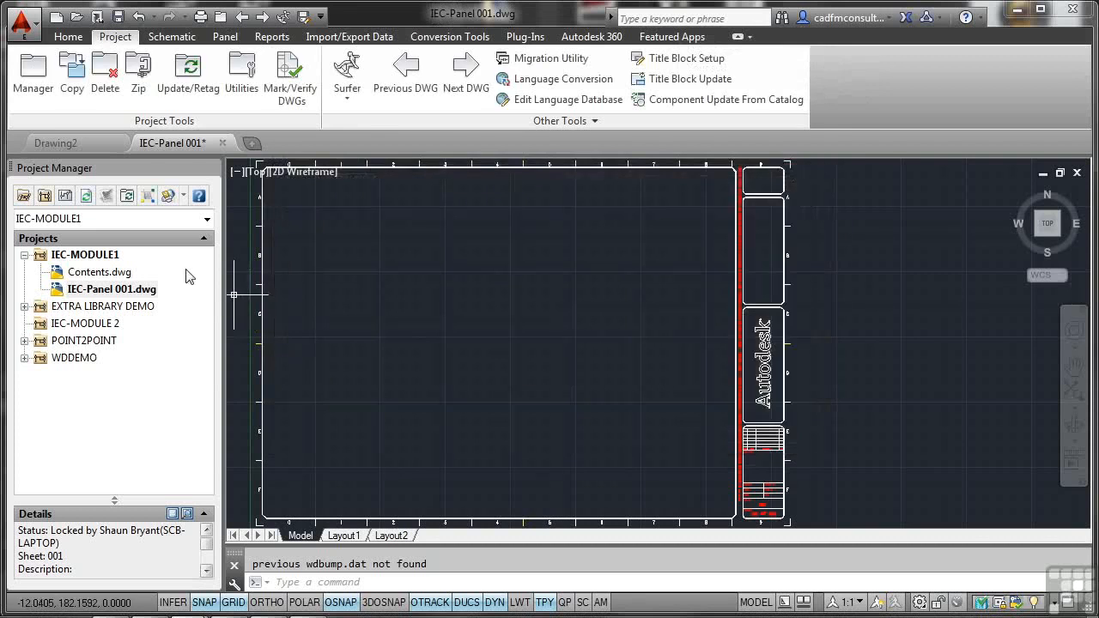
Configure the project's drawing list display to show Sheet Number (%S) after the File Name.
{"action": "left_click", "coordinate": [149, 197]}
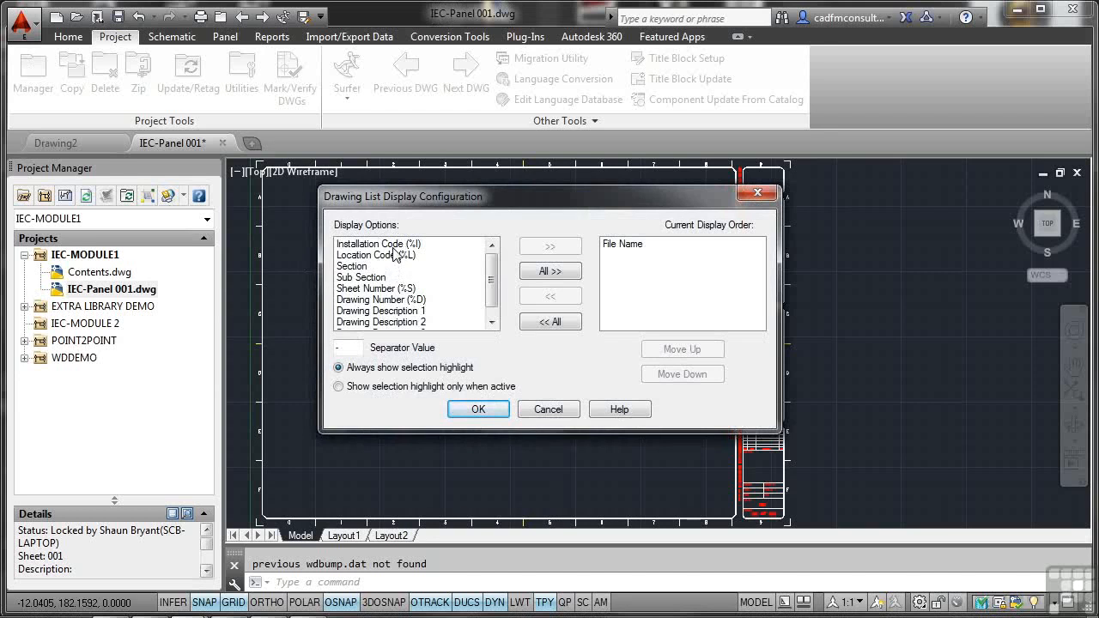
{"action": "left_click", "coordinate": [378, 289]}
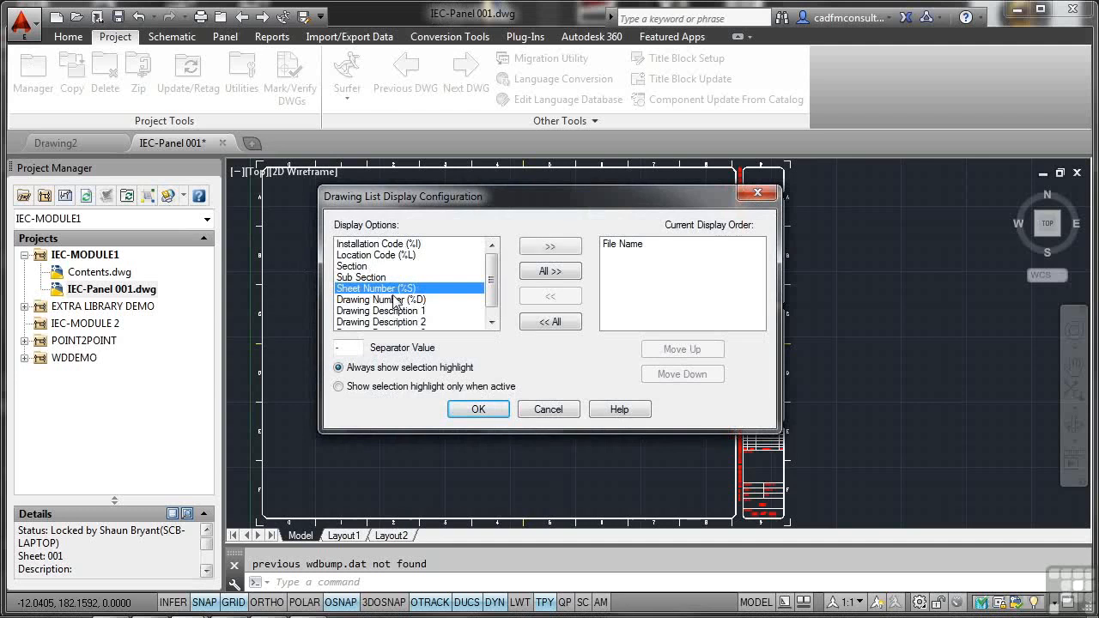
{"action": "left_click", "coordinate": [549, 247]}
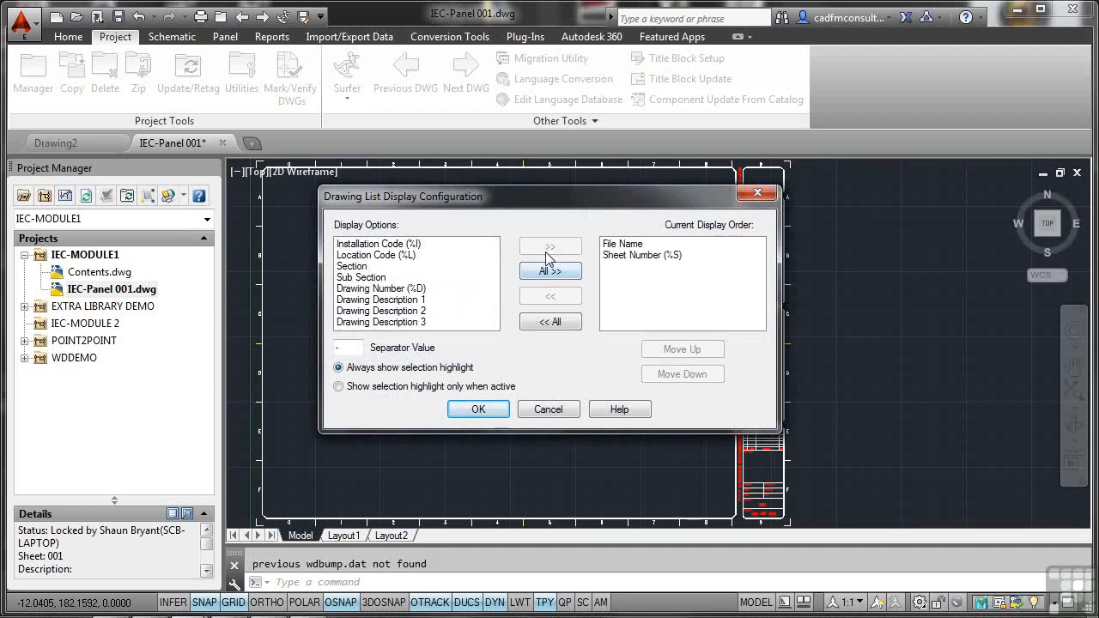
{"action": "left_click", "coordinate": [478, 409]}
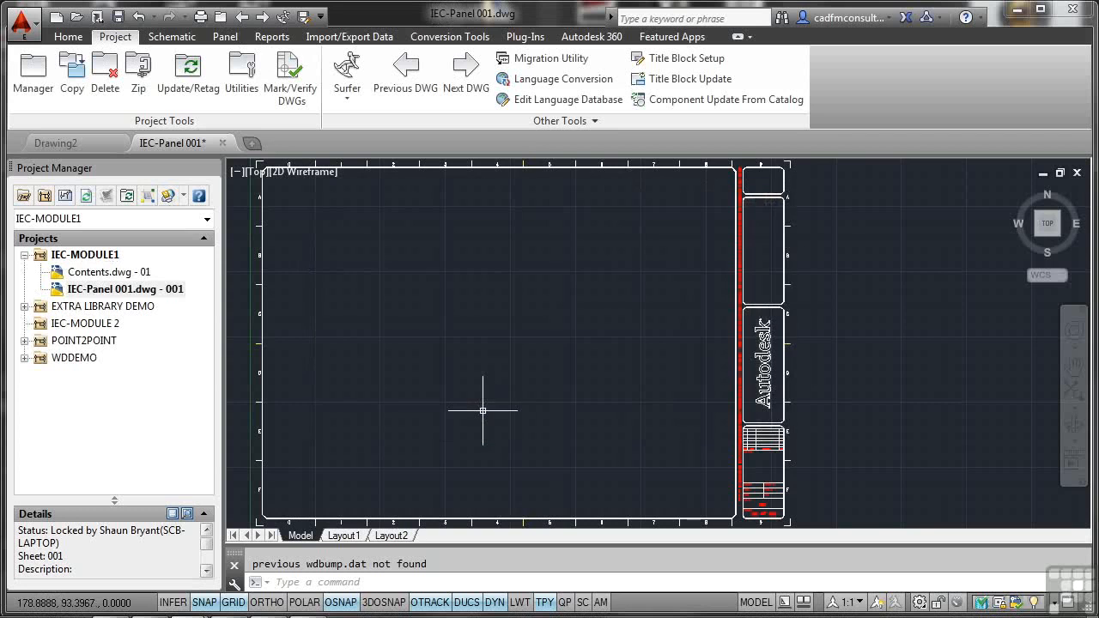